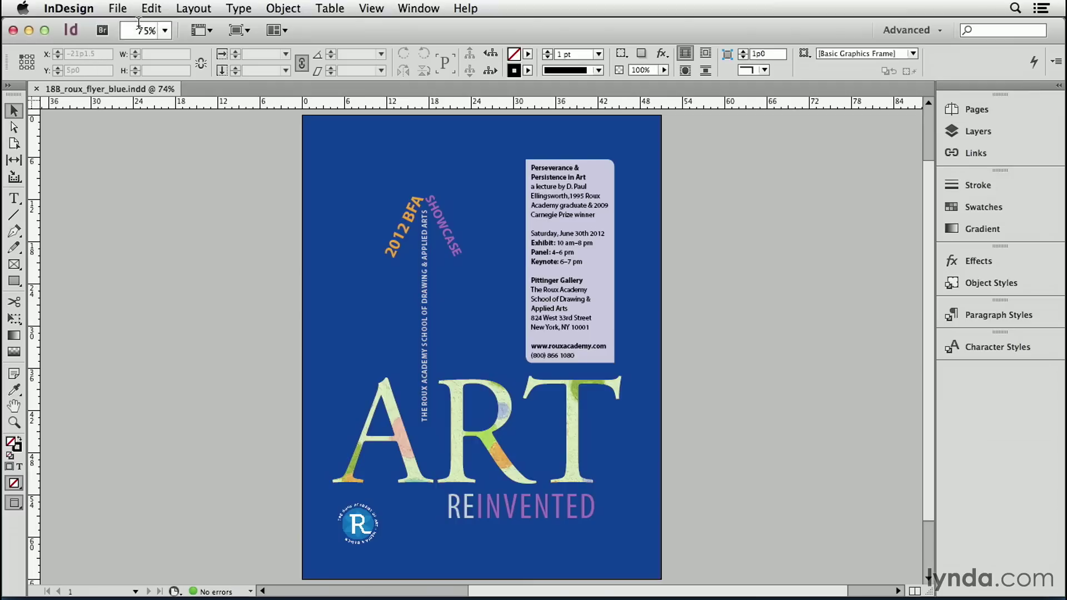
Export the flyer to the desktop as 18B_roux_flyer_blue.pdf in Adobe PDF (Print) format and open the PDF export options
left_click(119, 7)
left_click(150, 250)
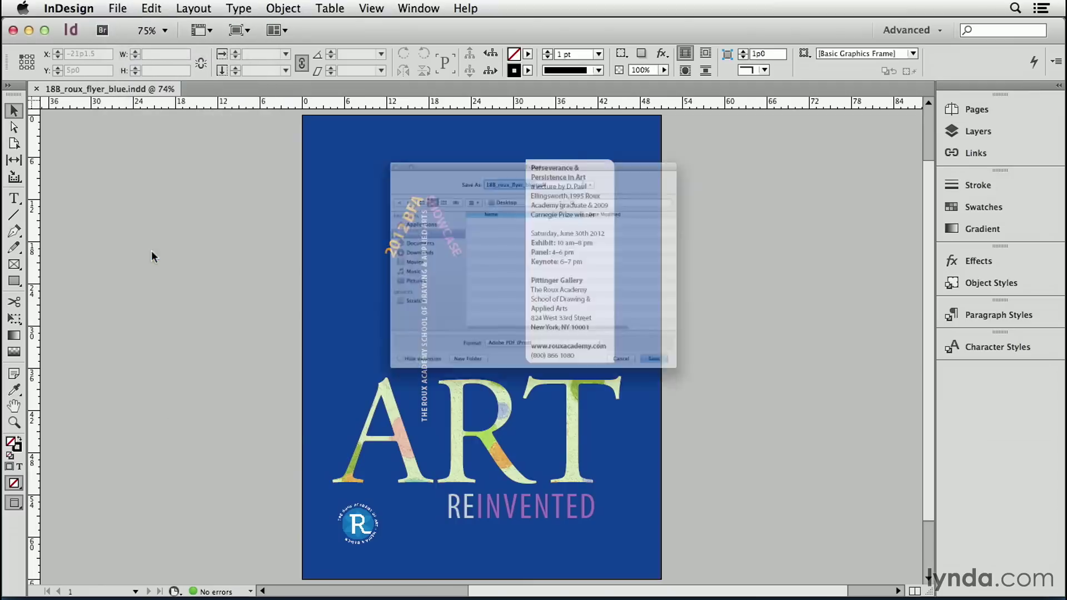
left_click(541, 420)
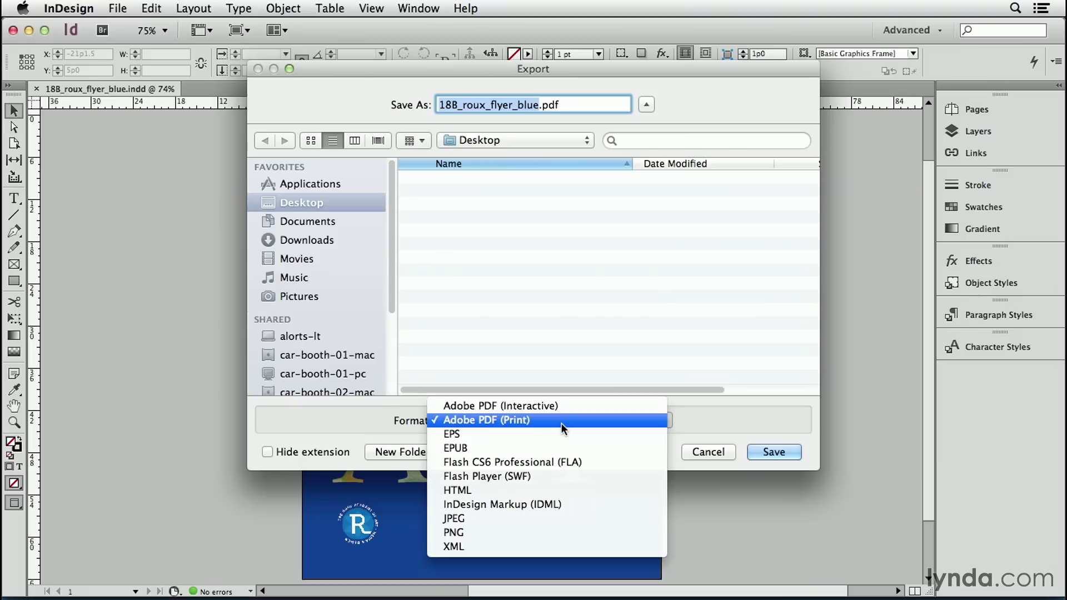
left_click(562, 423)
left_click(757, 454)
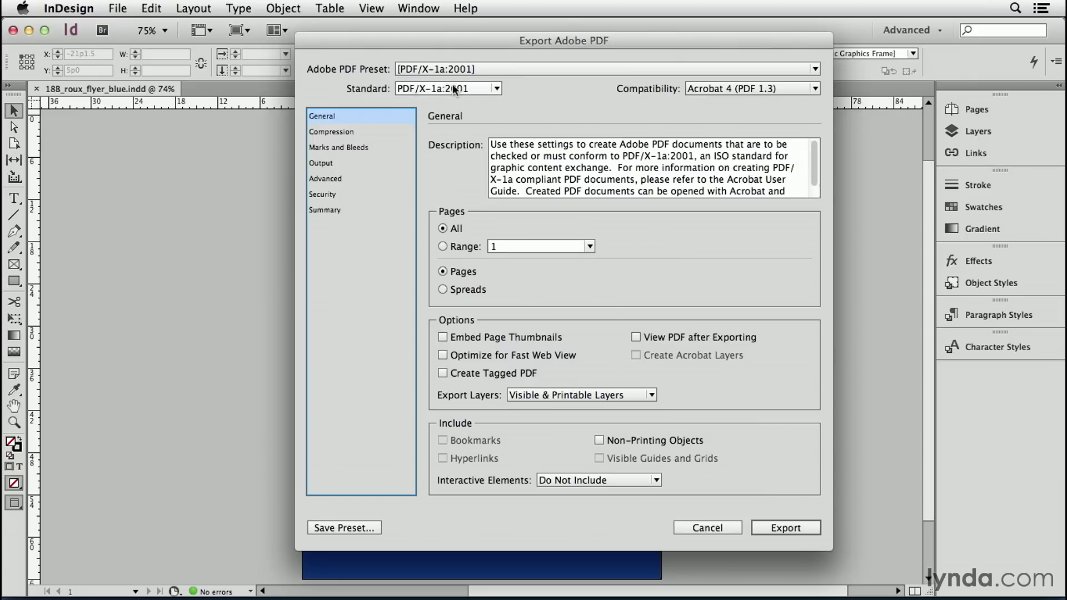
Apply the [Smallest File Size] preset and enable Create Tagged PDF, Bookmarks and Hyperlinks
left_click(442, 72)
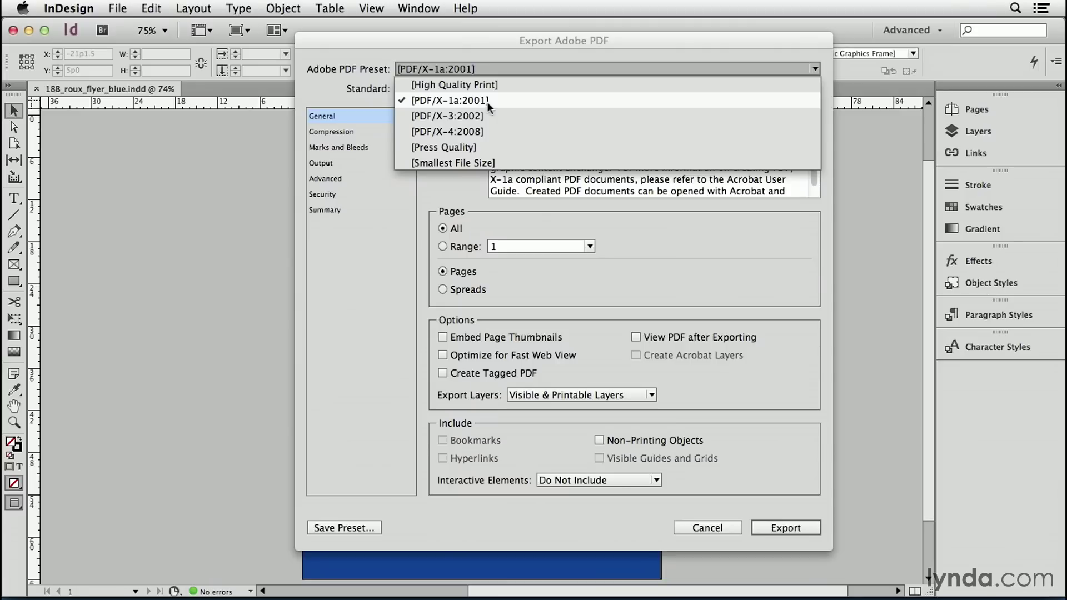
left_click(506, 162)
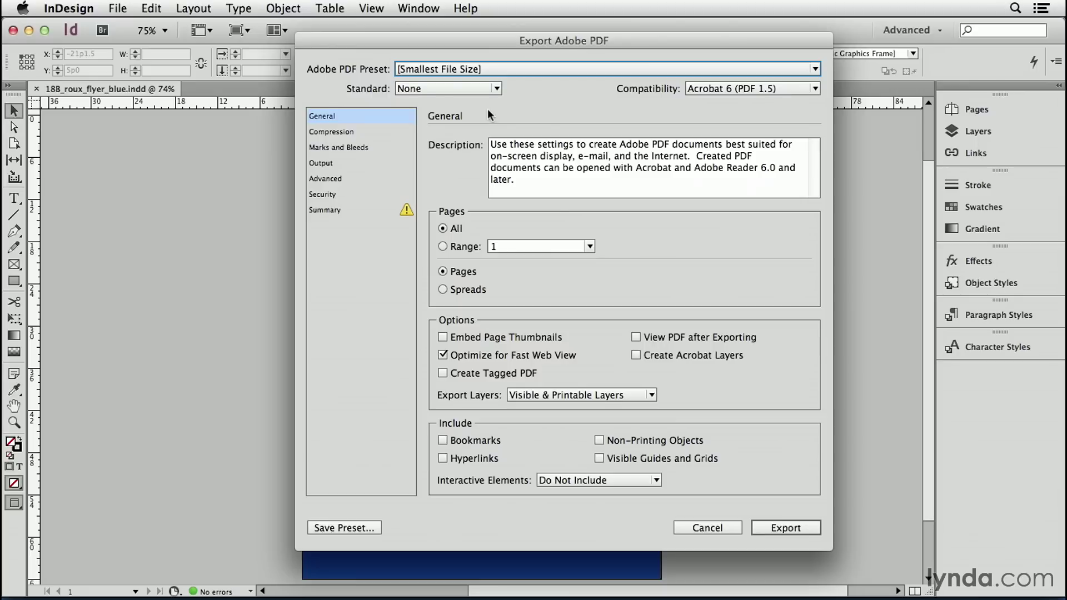
left_click(442, 373)
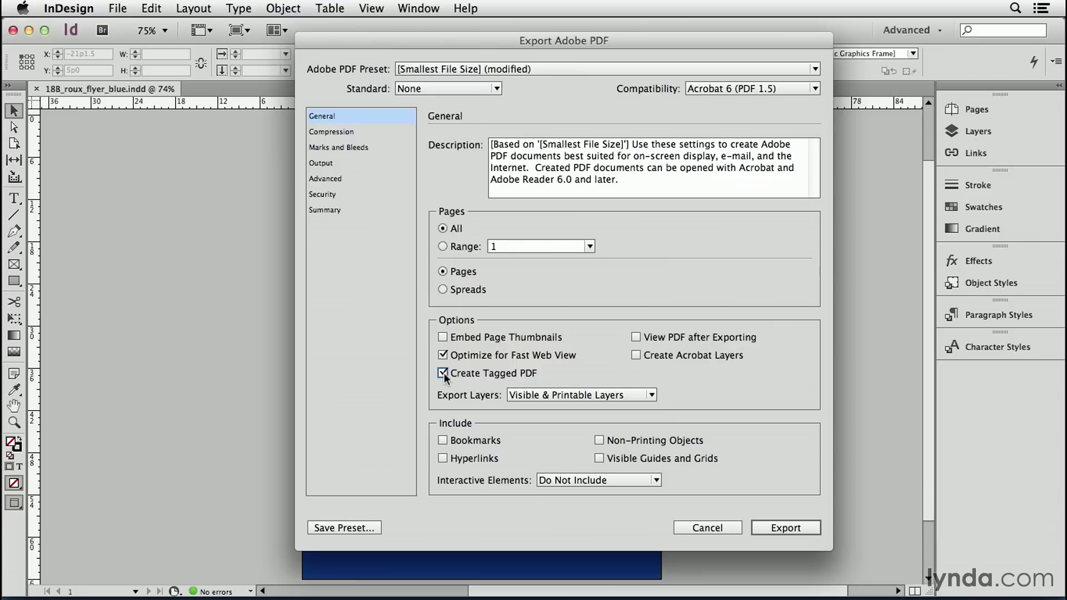
left_click(443, 441)
Set the compression image quality to Medium for both color and grayscale images
left_click(337, 134)
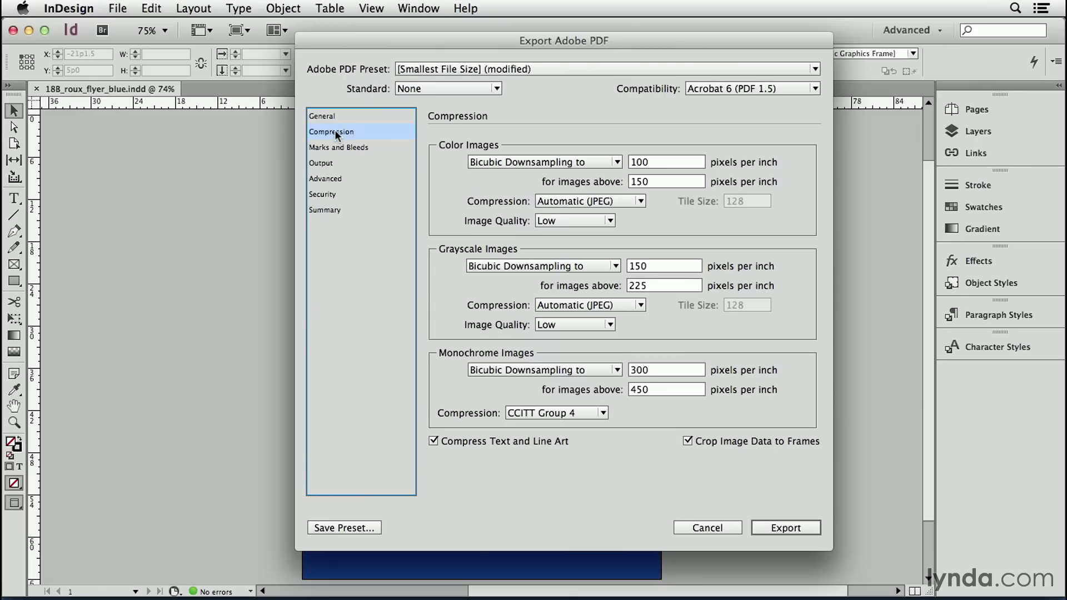
left_click(562, 223)
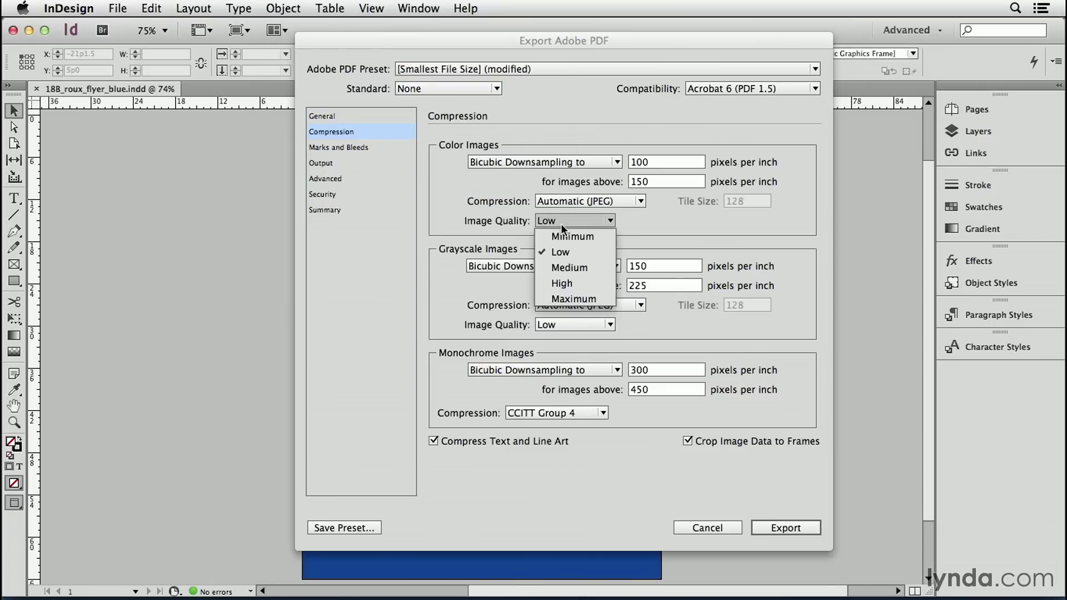
left_click(583, 268)
left_click(581, 324)
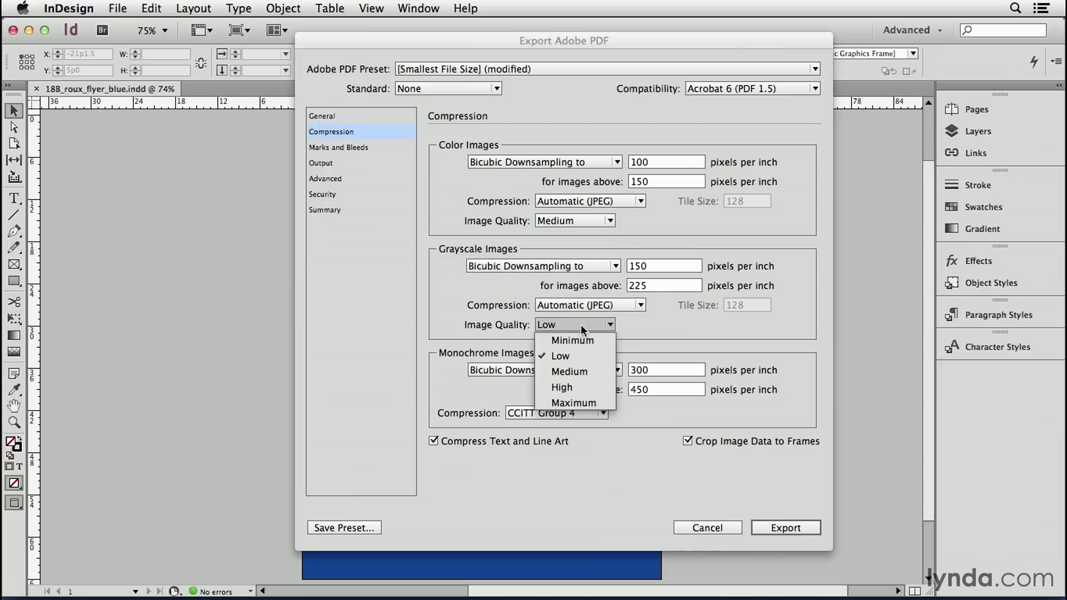
left_click(583, 371)
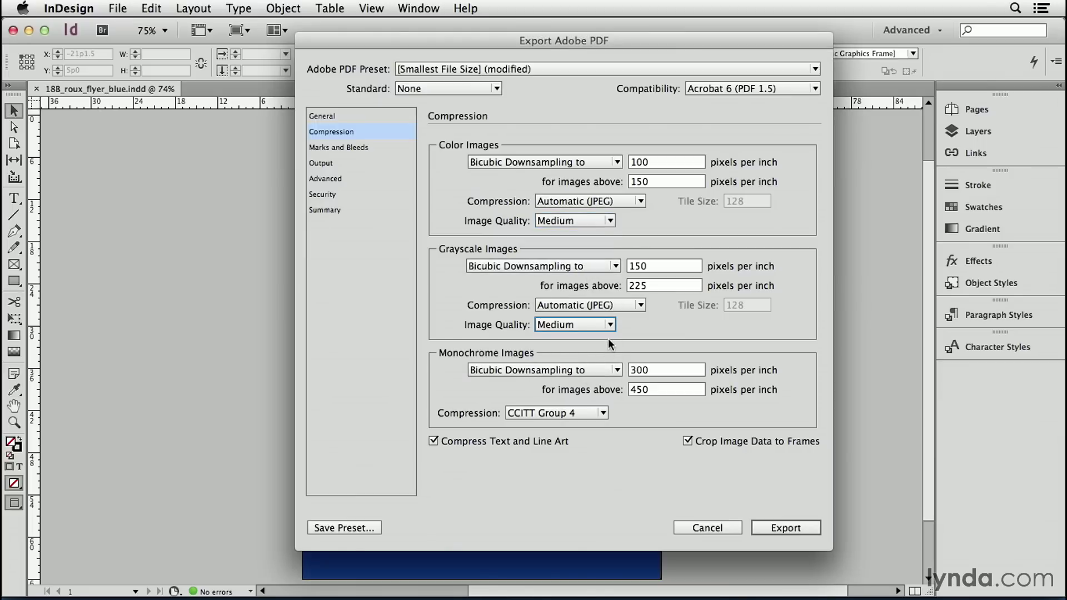
left_click(609, 328)
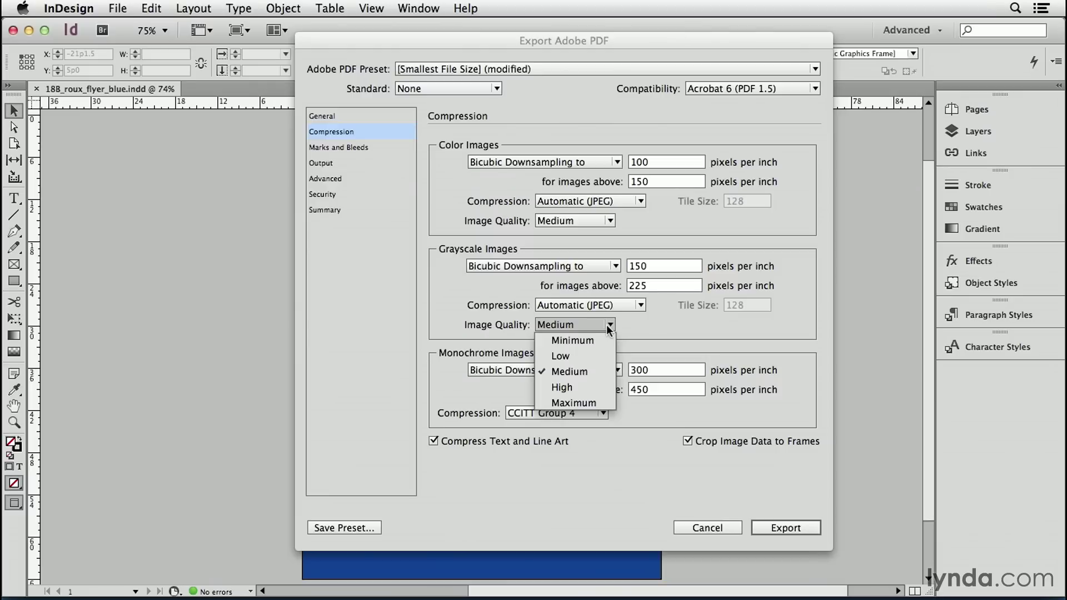
left_click(655, 326)
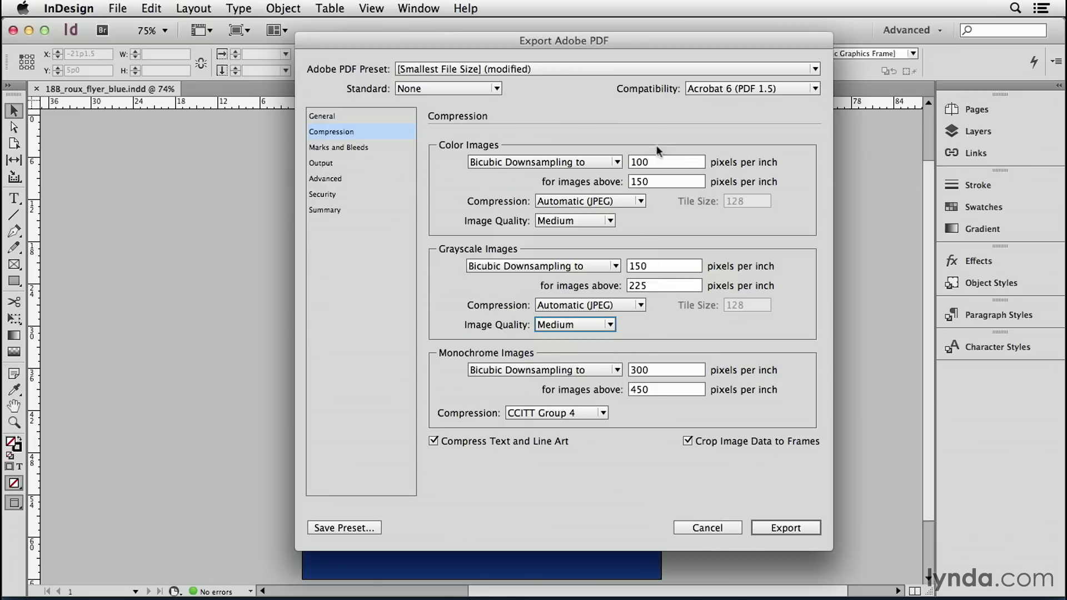
Set color image downsampling to 150 pixels per inch for images above 225 pixels per inch
double_click(631, 162)
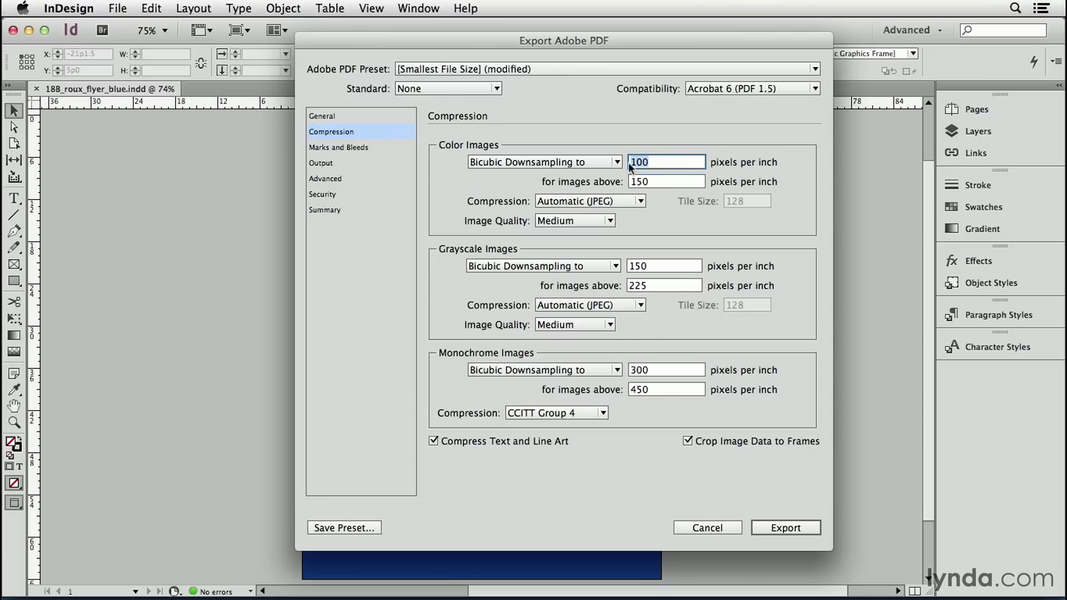
type("150")
left_click(654, 263)
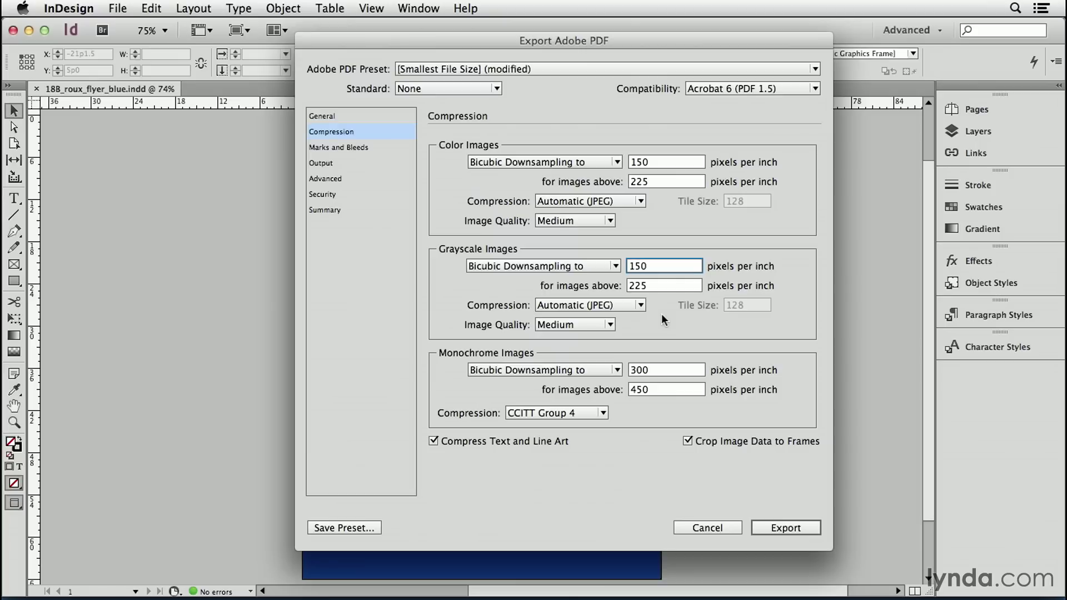
Try the Working CMYK - U.S. Web Coated (SWOP) v2 output destination and the No Color Conversion option
left_click(341, 162)
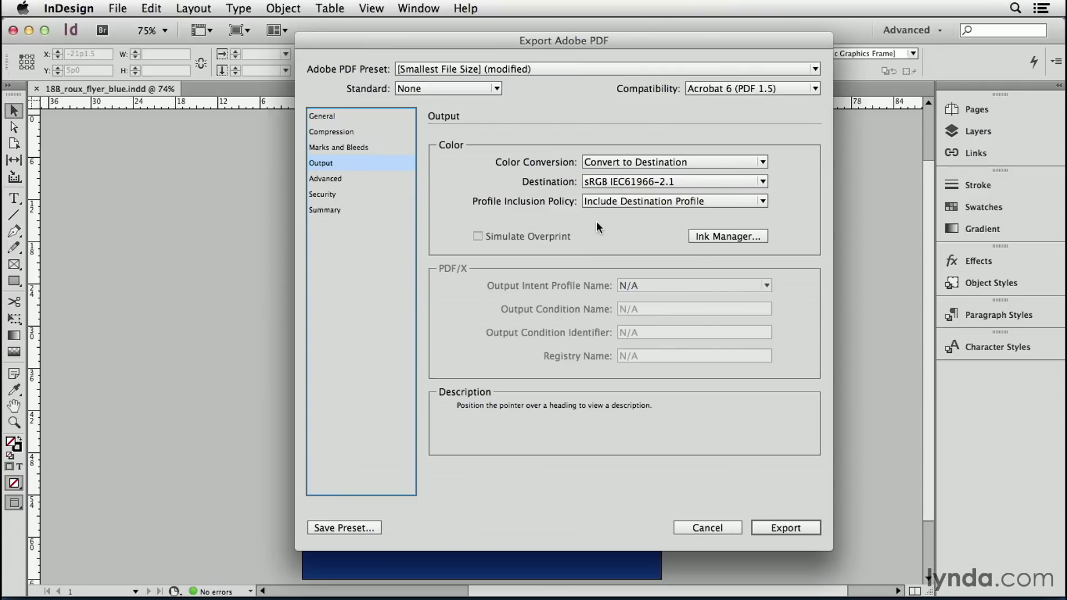
left_click(627, 166)
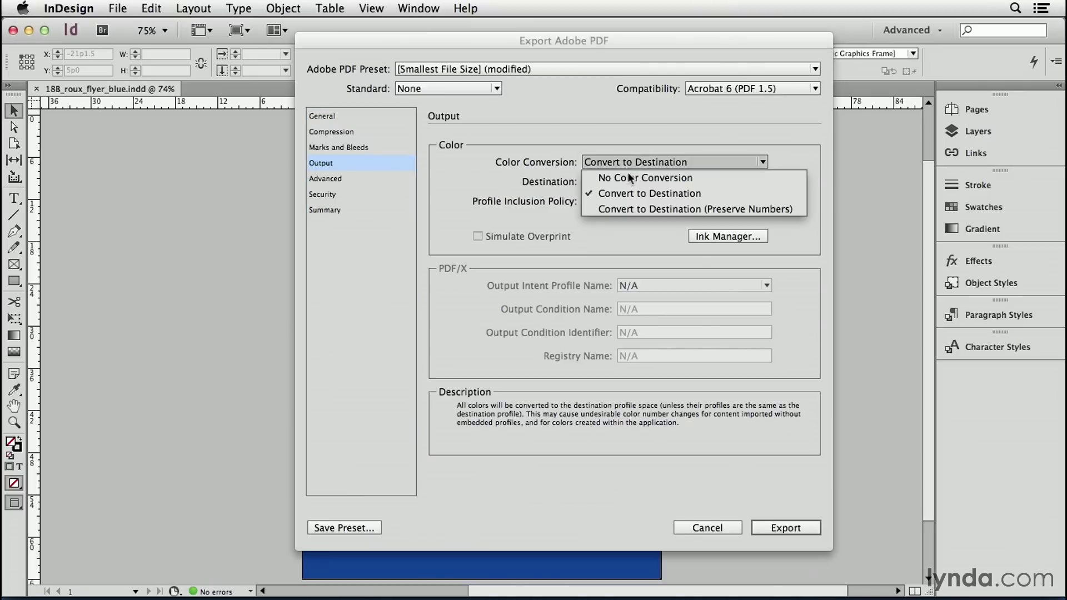
left_click(669, 232)
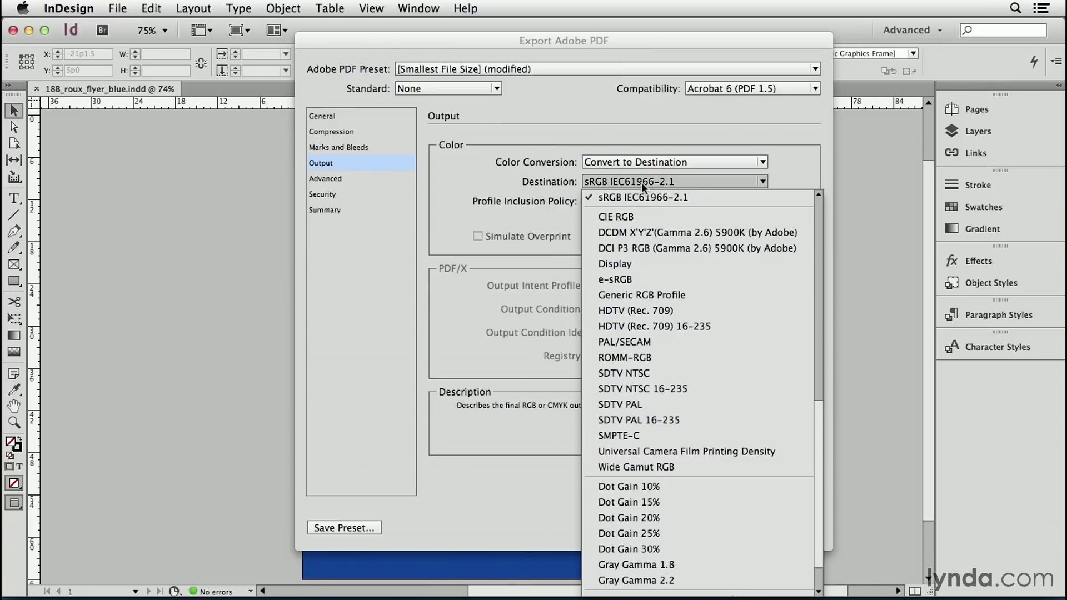
left_click_drag(820, 408, 819, 211)
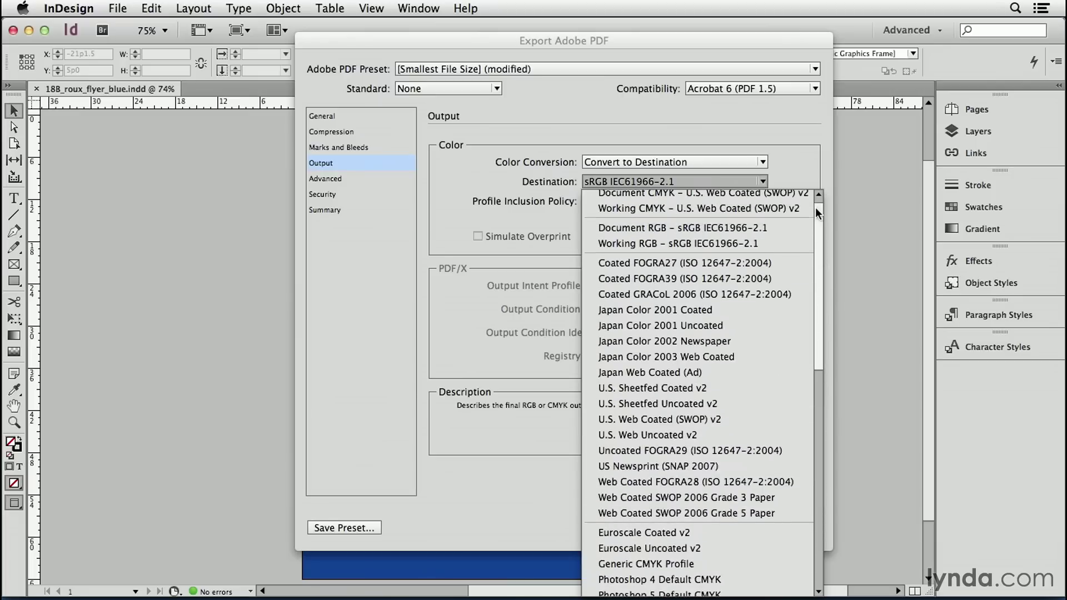
left_click(766, 215)
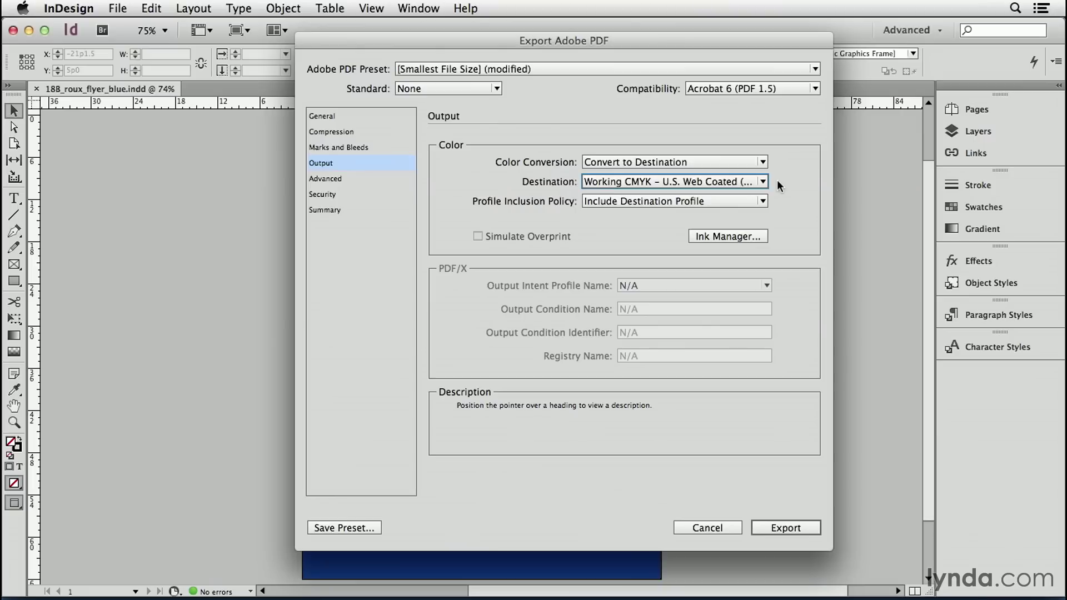
left_click(692, 161)
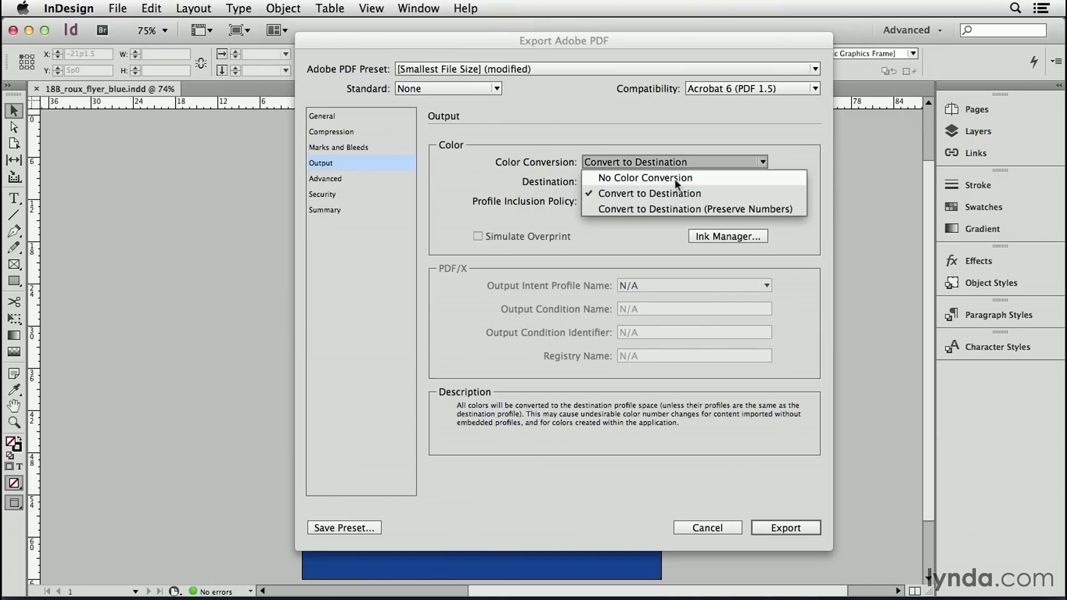
left_click(675, 179)
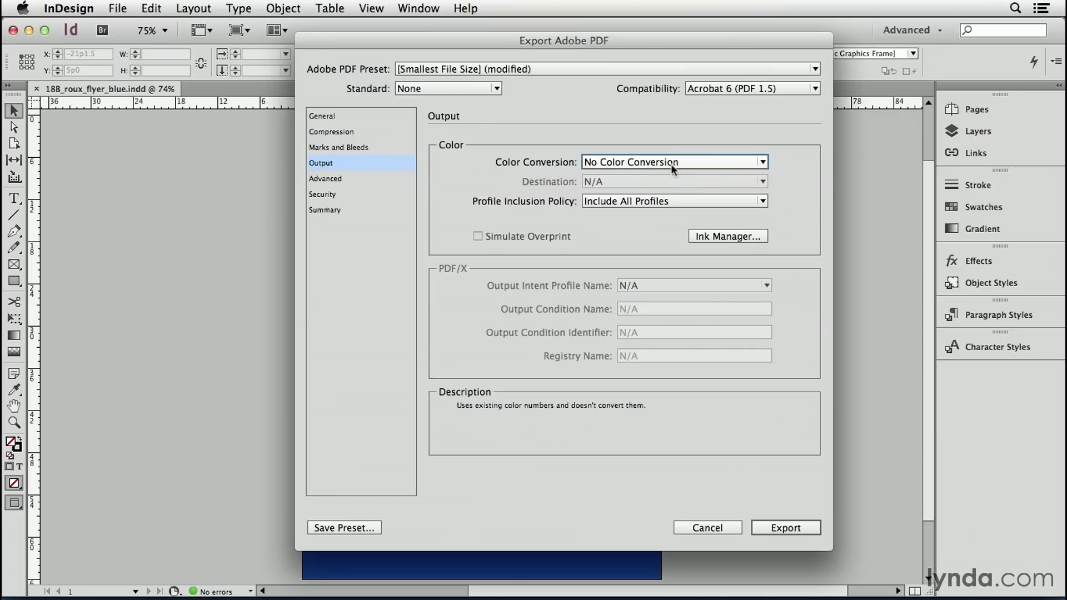
Set color conversion to Convert to Destination (Preserve Numbers) with sRGB IEC61966-2.1 as the destination
left_click(671, 164)
left_click(669, 208)
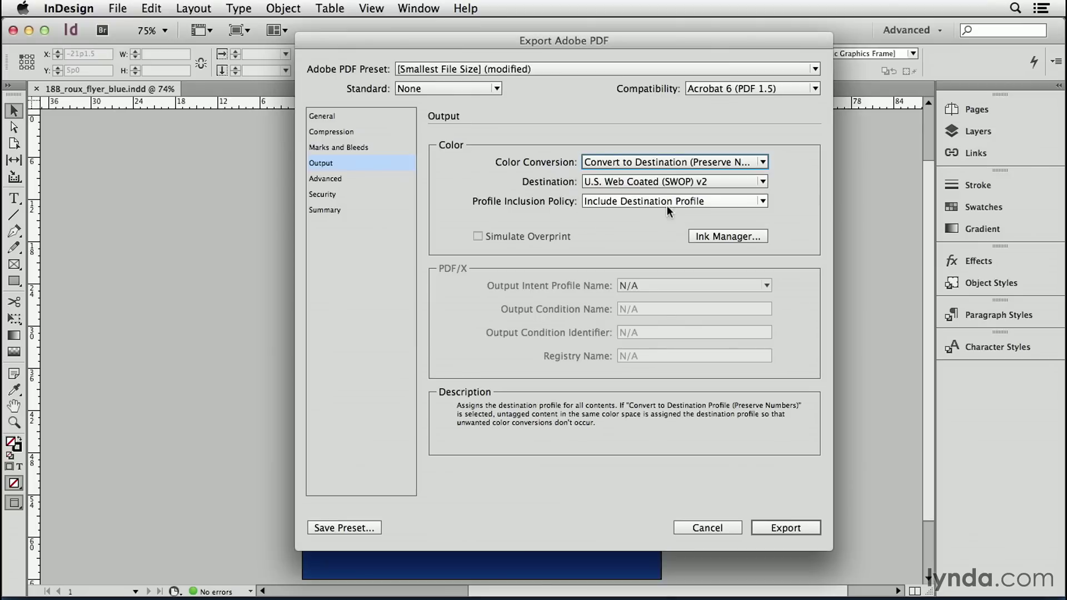
left_click(649, 180)
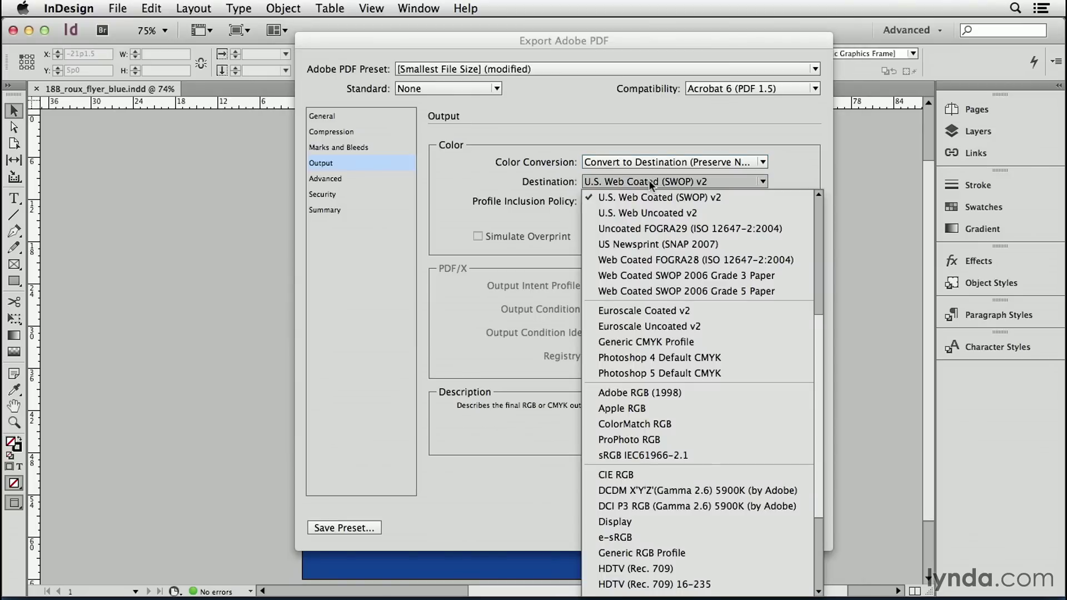
key("Escape")
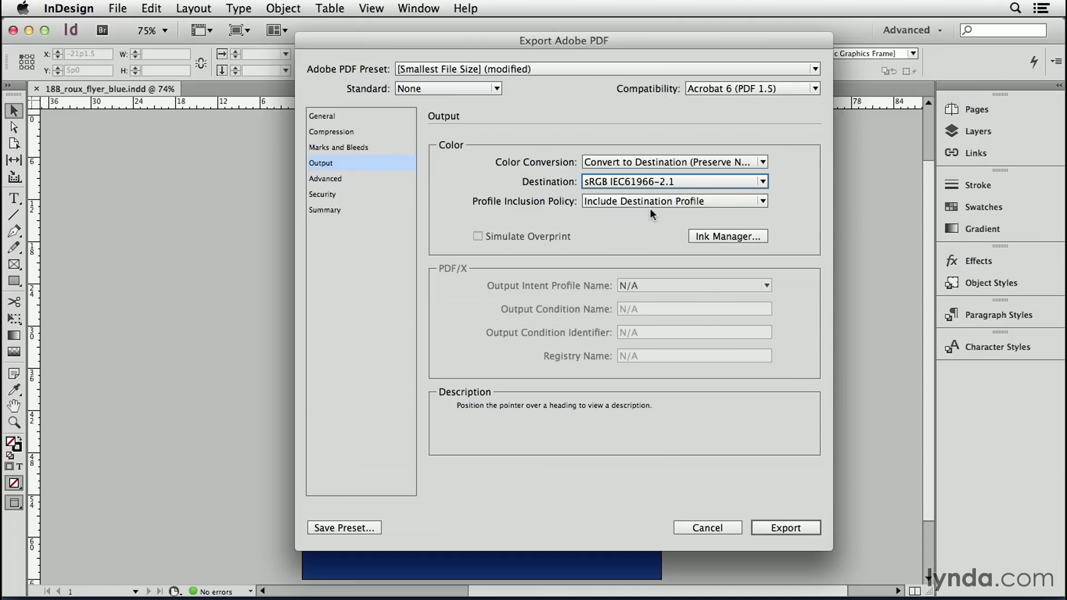
Enable View PDF after Exporting and save the export settings as a preset named Pretty Small PDF
left_click(372, 121)
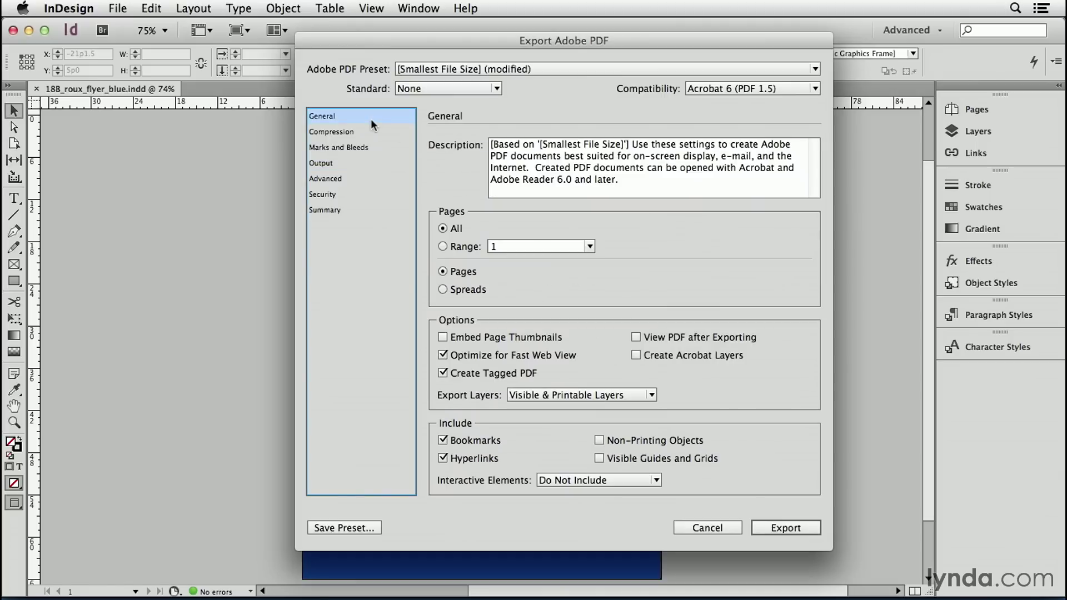
left_click(634, 336)
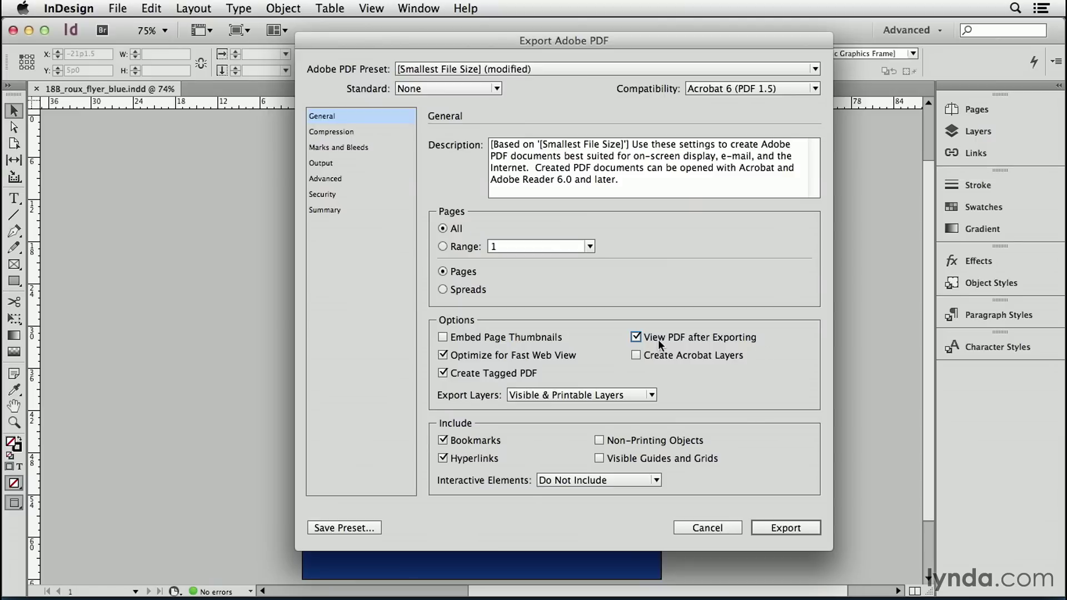
left_click(356, 528)
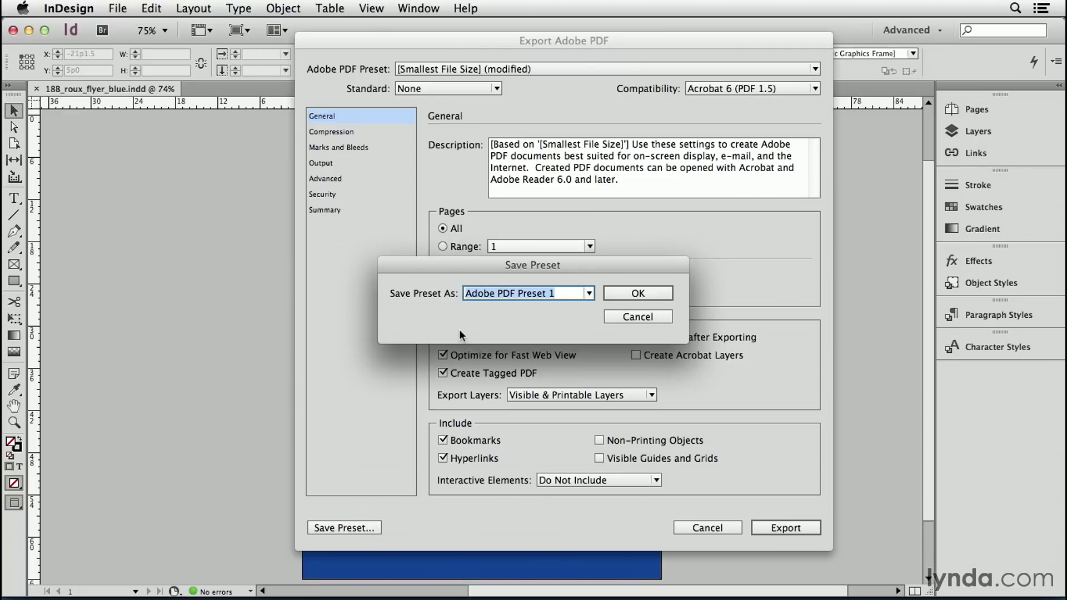
type("Pret")
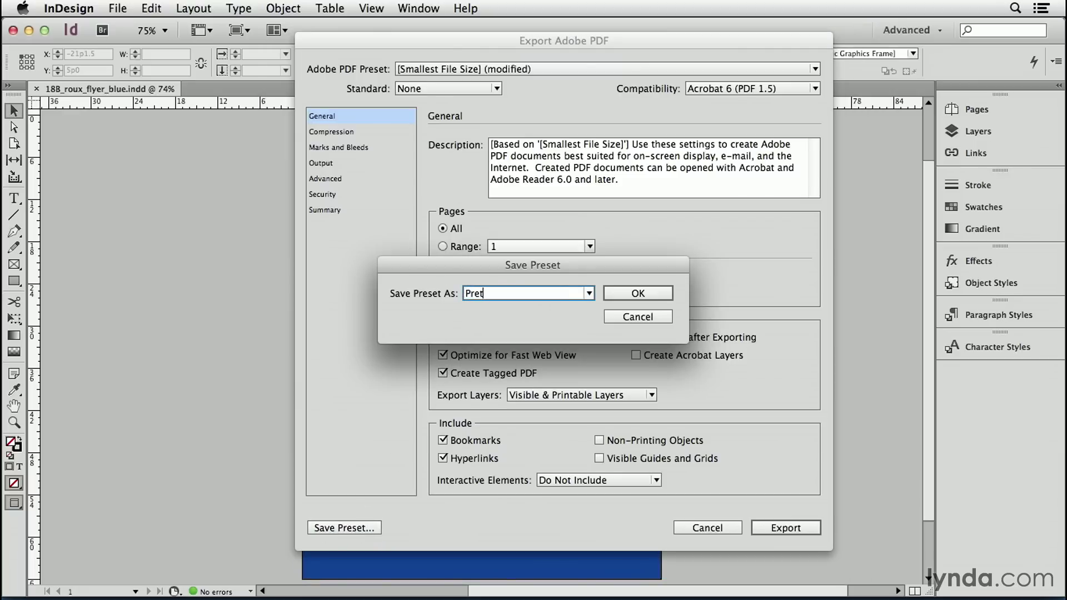
type("ty Small PDF")
left_click(621, 294)
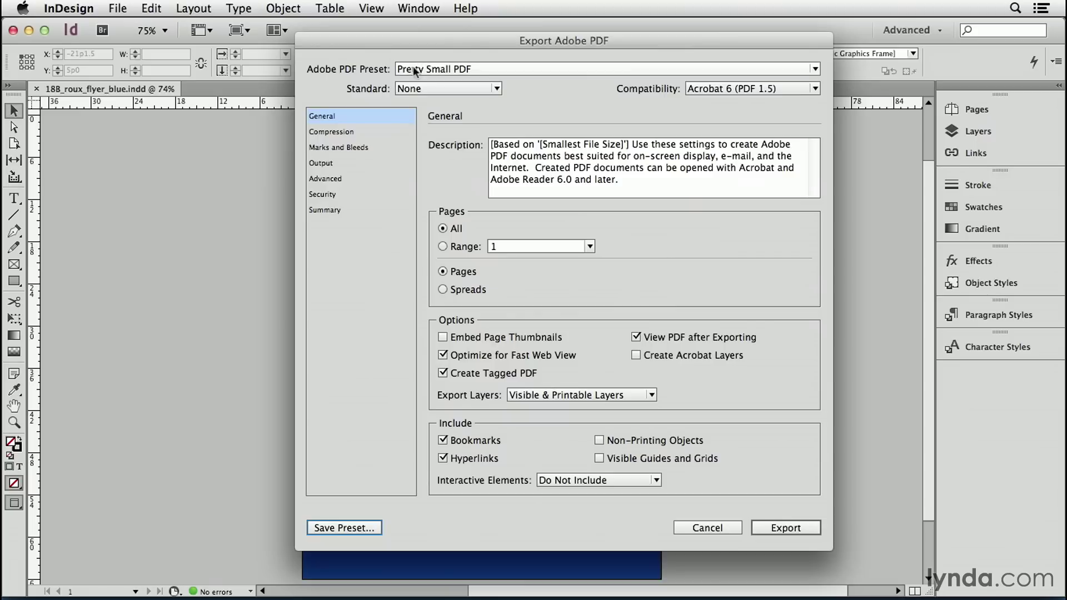
Export the PDF with the current color settings and fit the whole exported page in the Acrobat window
left_click(777, 529)
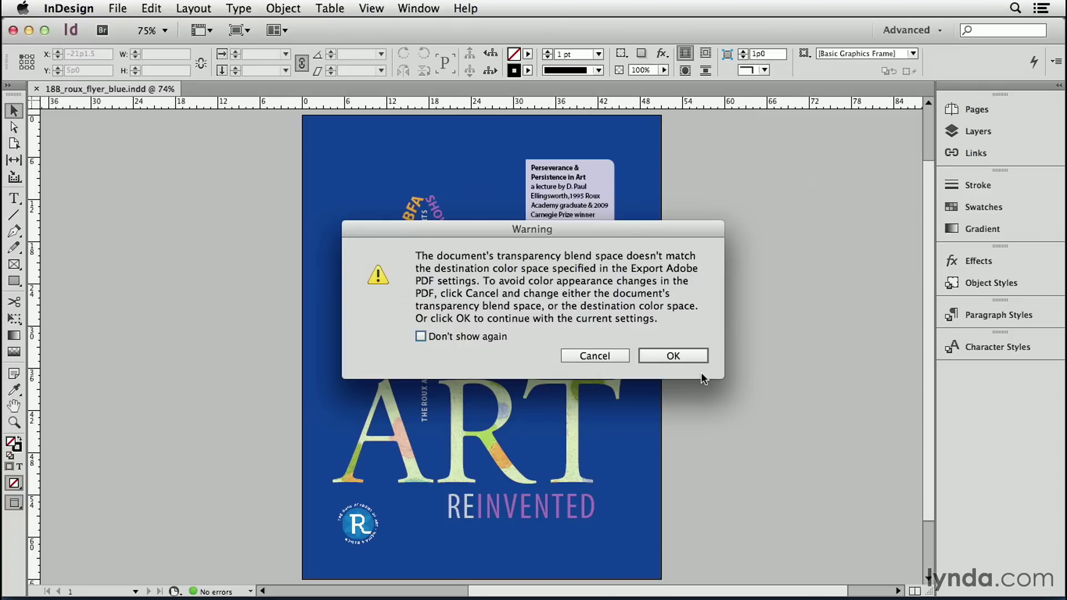
left_click(685, 356)
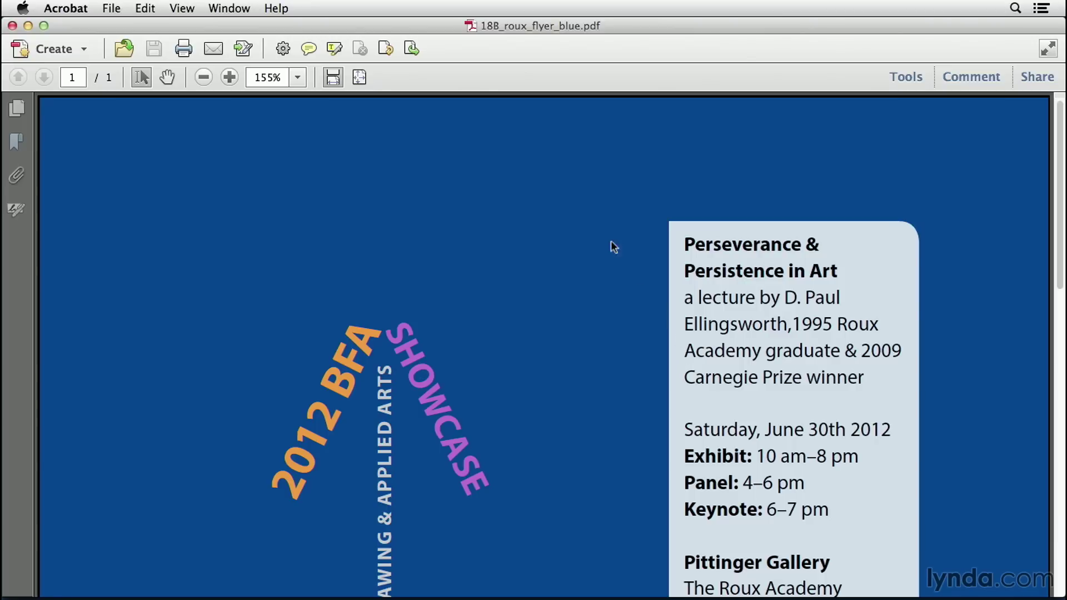
left_click(359, 78)
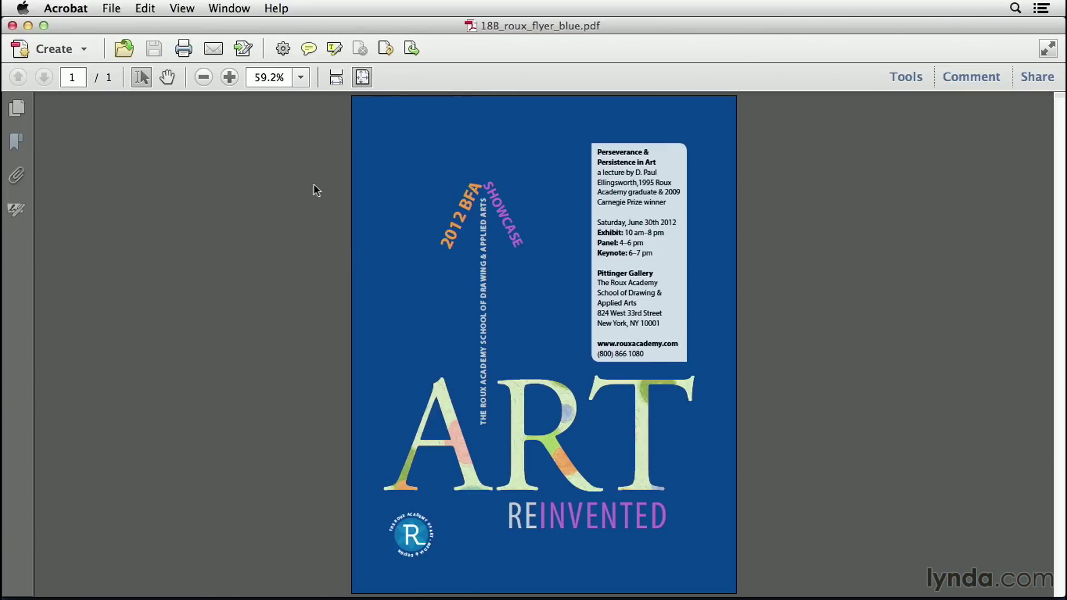